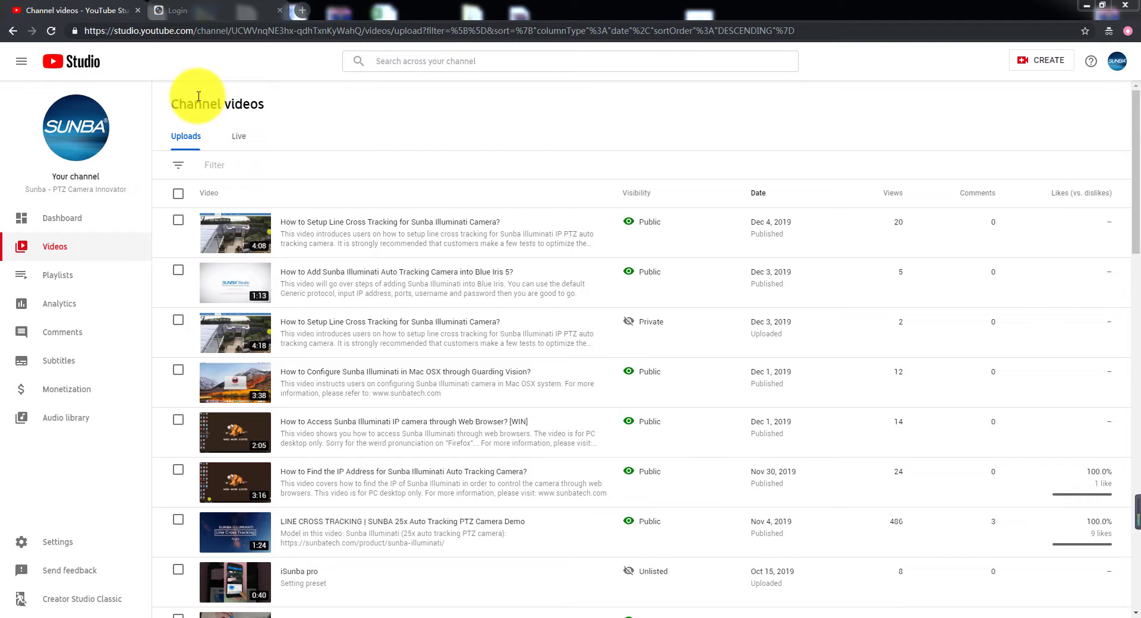
# - Create a live stream by copying the previous "SUNBA illuminati RTMP streaming pushing to YouTube" stream and save its details
pyautogui.click(1043, 63)
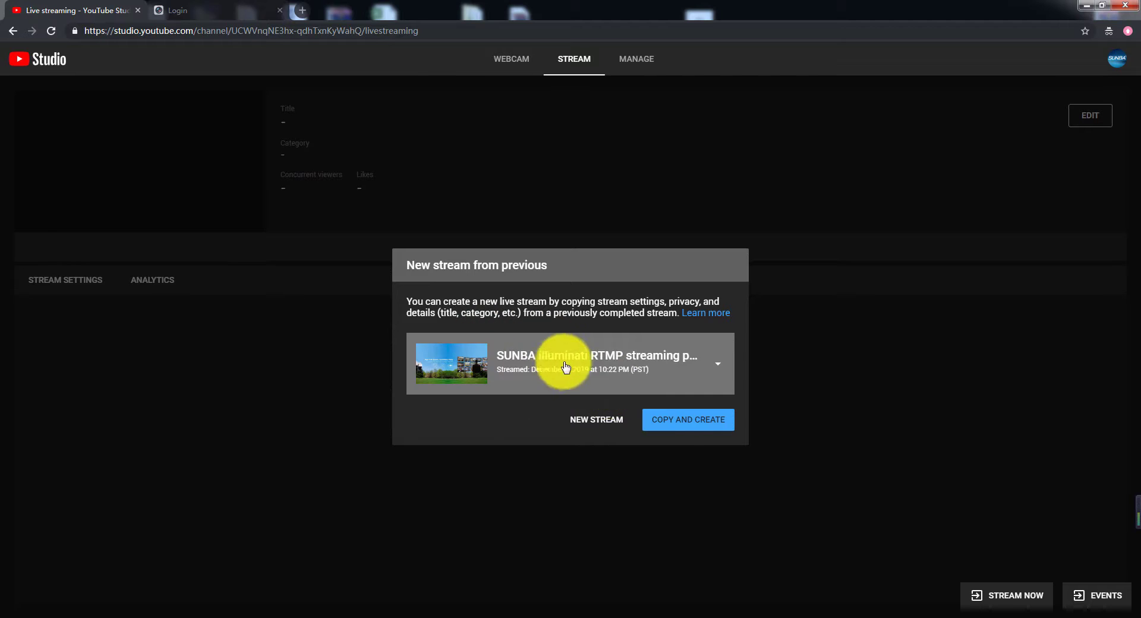
pyautogui.click(672, 420)
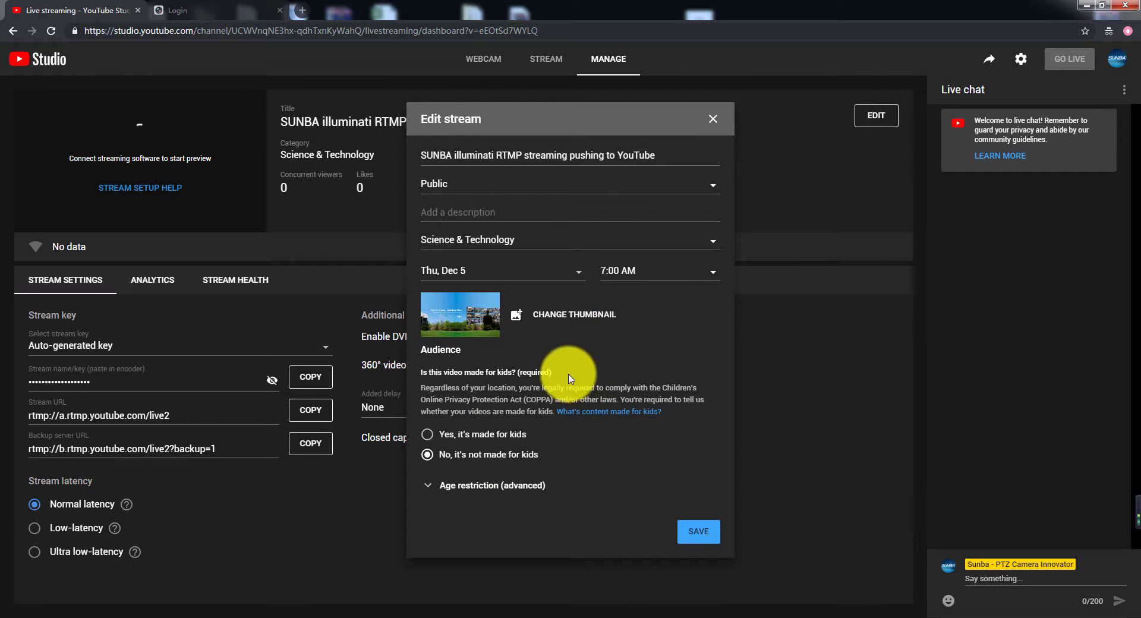
pyautogui.click(705, 538)
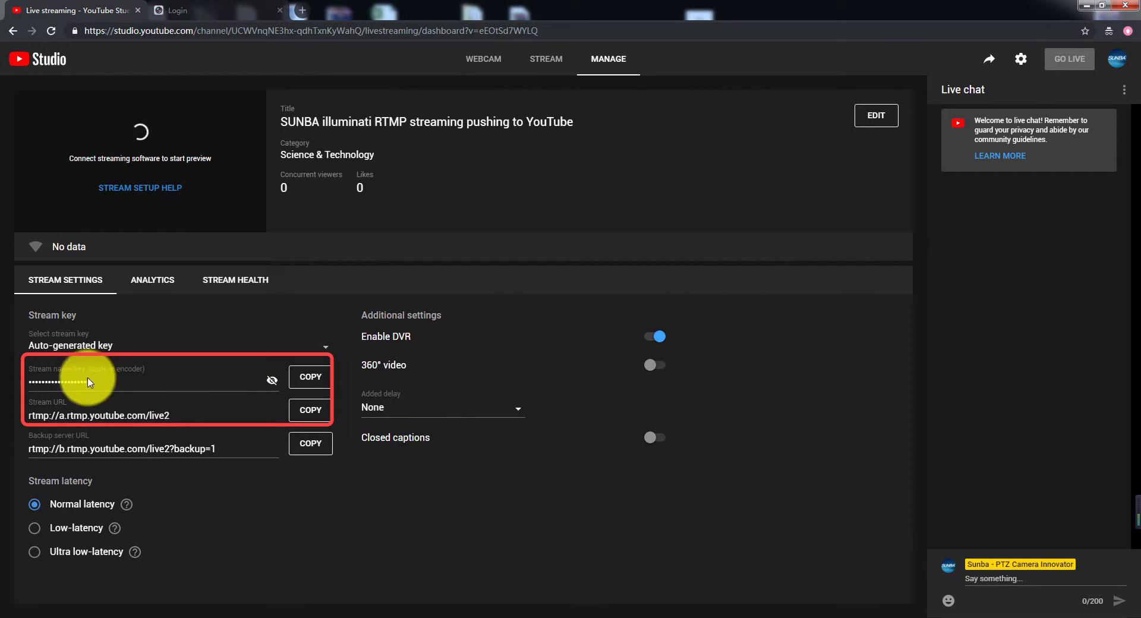
# - Copy the stream URL and replace the old address in RTMP.txt with rtmp://a.rtmp.youtube.com/live2/
pyautogui.click(311, 410)
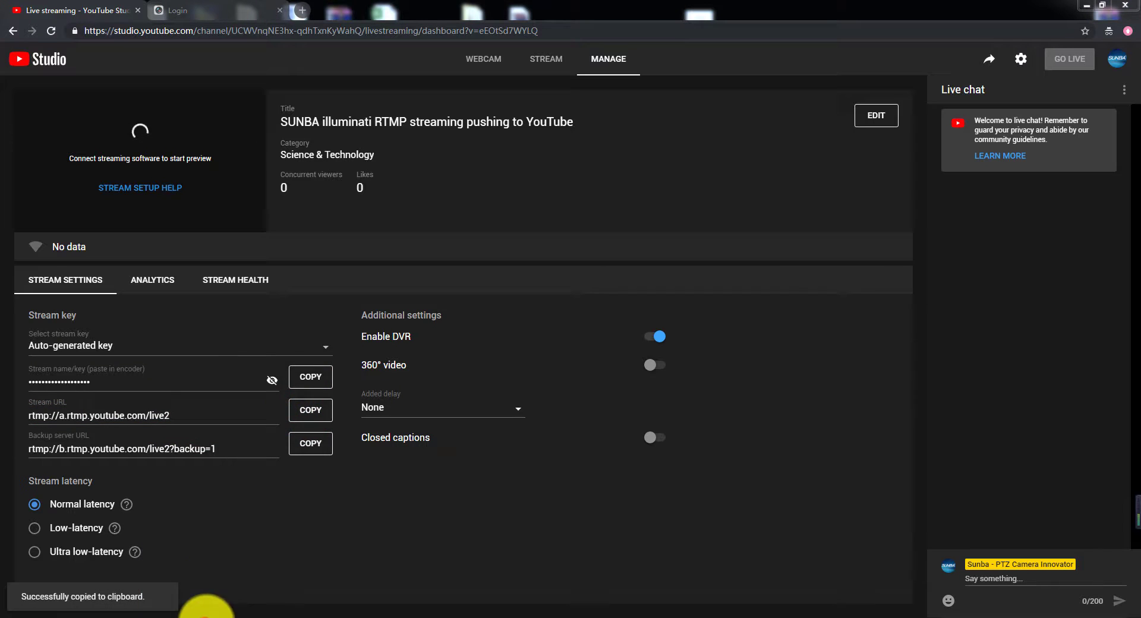
pyautogui.click(203, 617)
pyautogui.click(434, 255)
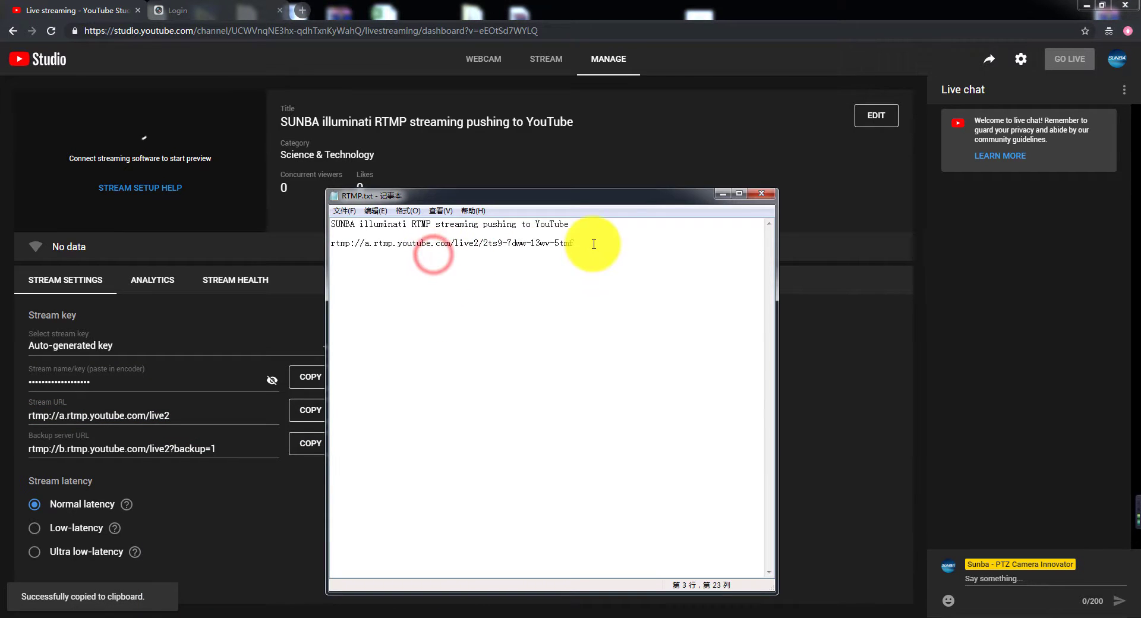
pyautogui.moveTo(591, 243); pyautogui.dragTo(297, 240)
pyautogui.hotkey('ctrl', 'v')
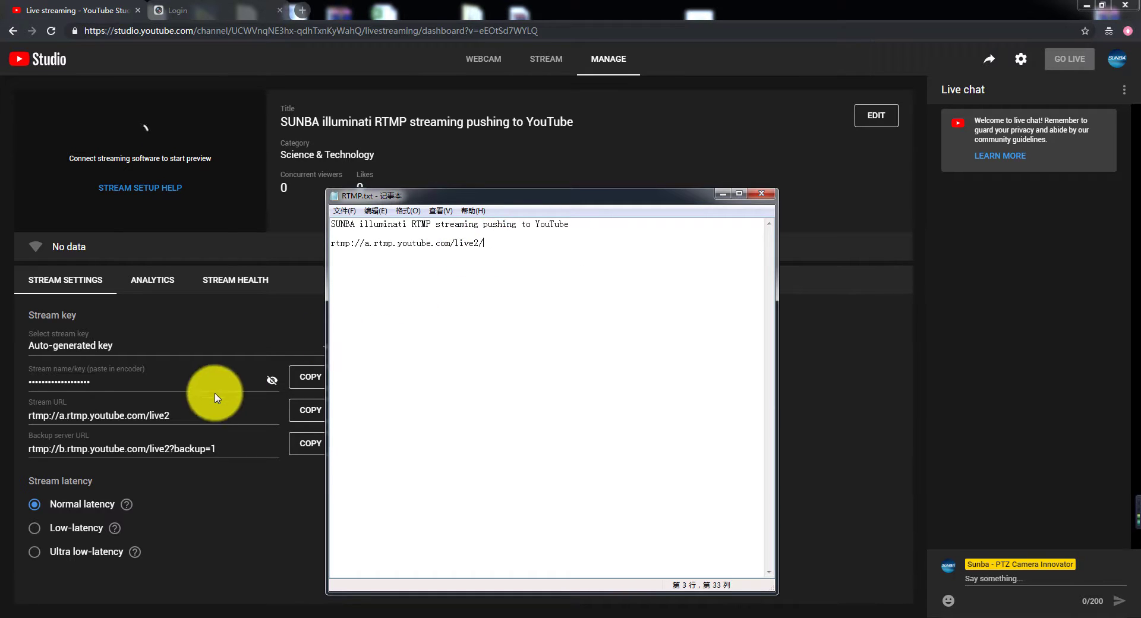
# - Append the copied stream key to the URL in RTMP.txt and copy the complete streaming address
pyautogui.click(147, 380)
pyautogui.click(308, 378)
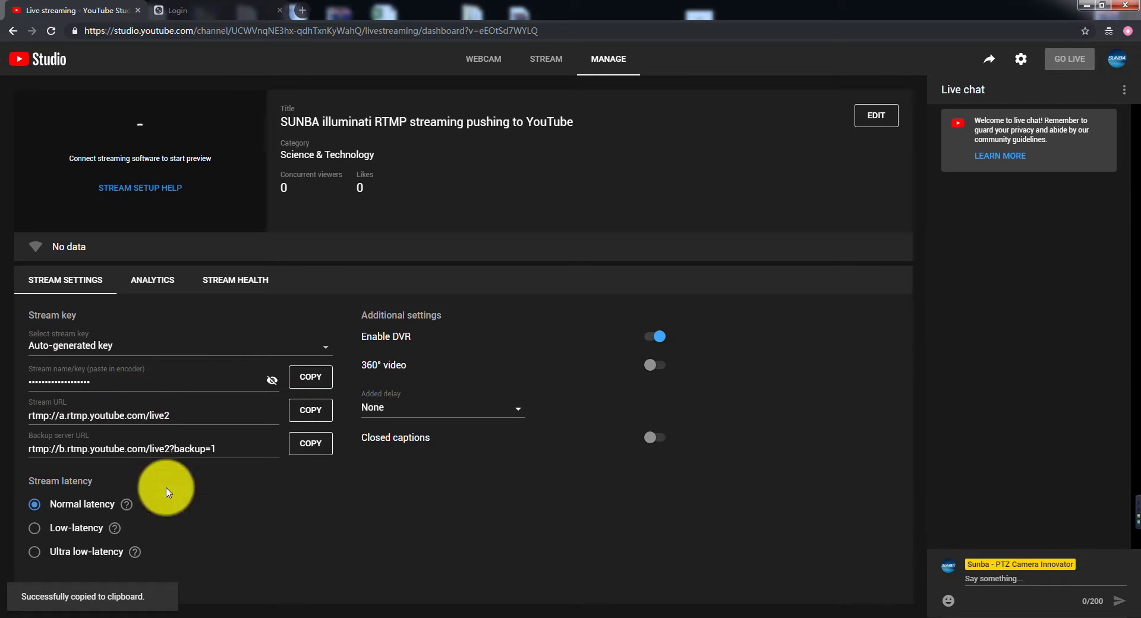
pyautogui.click(209, 615)
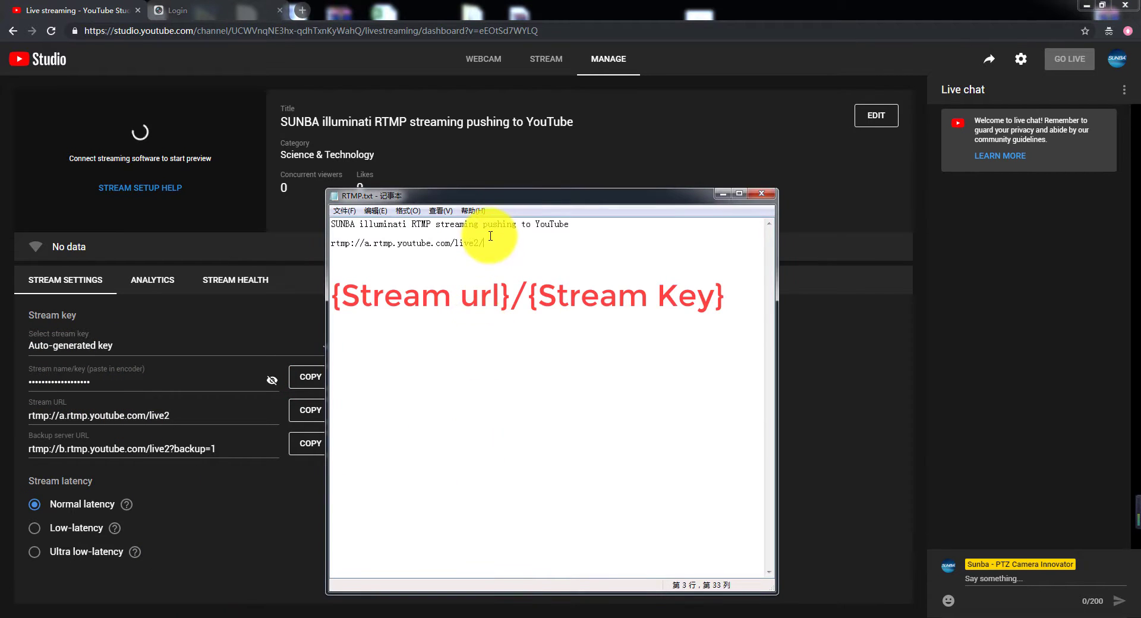
pyautogui.hotkey('ctrl', 'v')
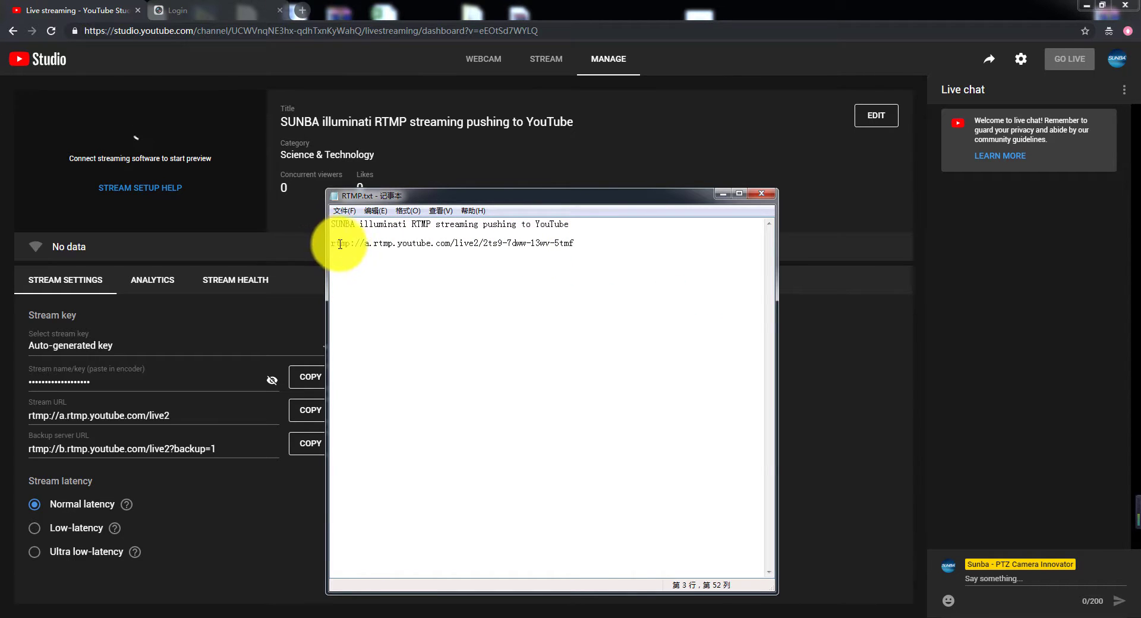
pyautogui.moveTo(581, 244); pyautogui.dragTo(331, 244)
pyautogui.hotkey('ctrl', 'c')
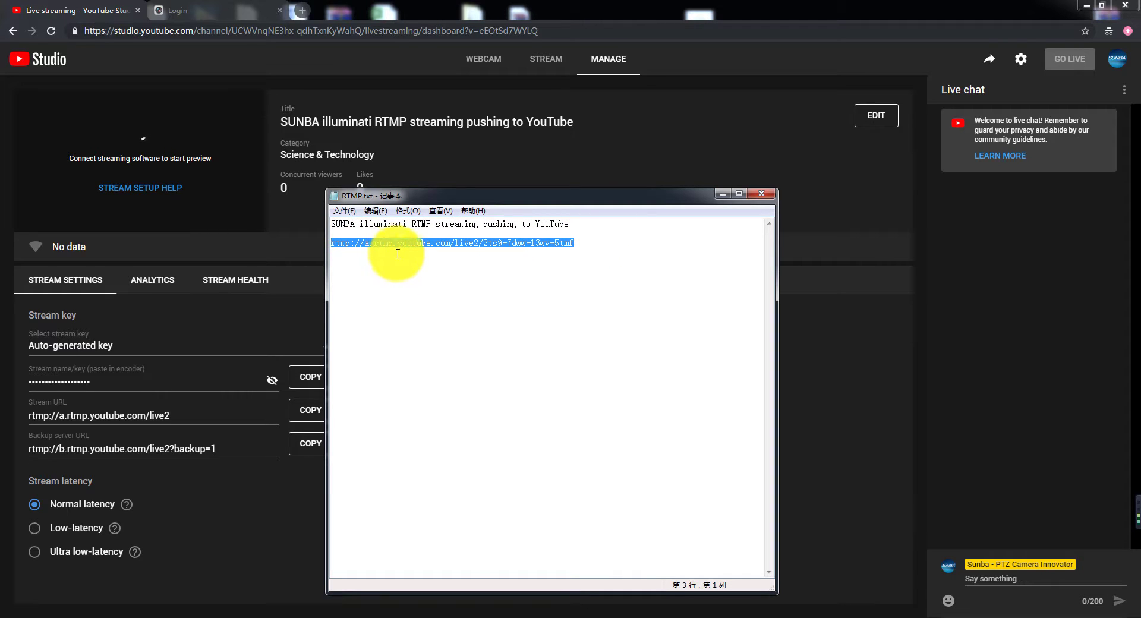
pyautogui.click(723, 193)
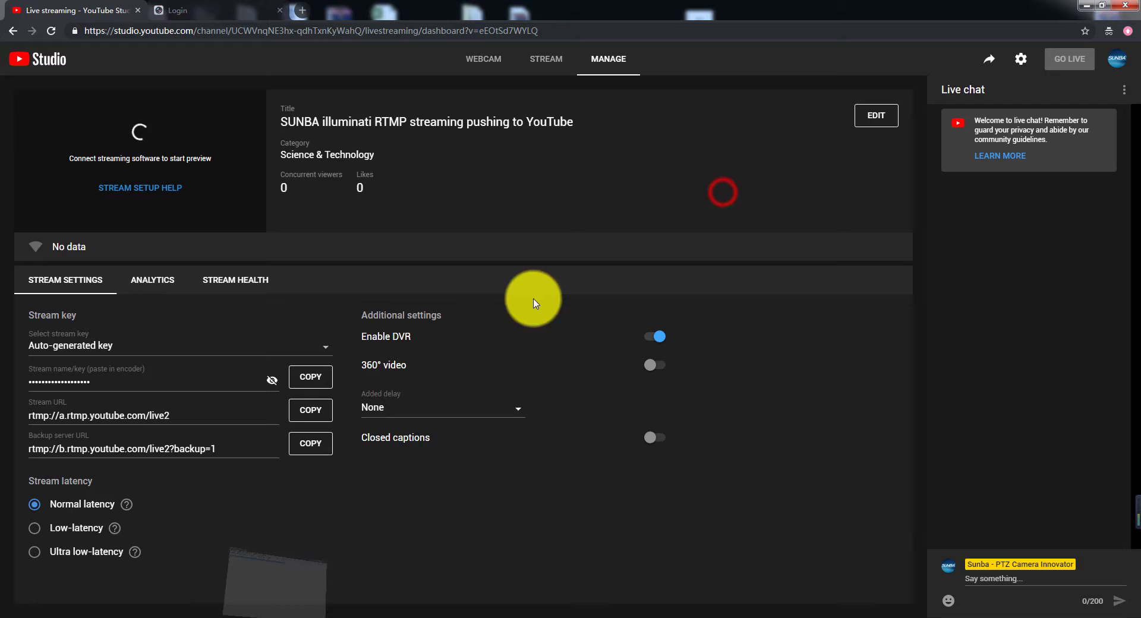
# - Log in to the camera's web page at 192.168.1.58 with the saved user name and password
pyautogui.click(212, 10)
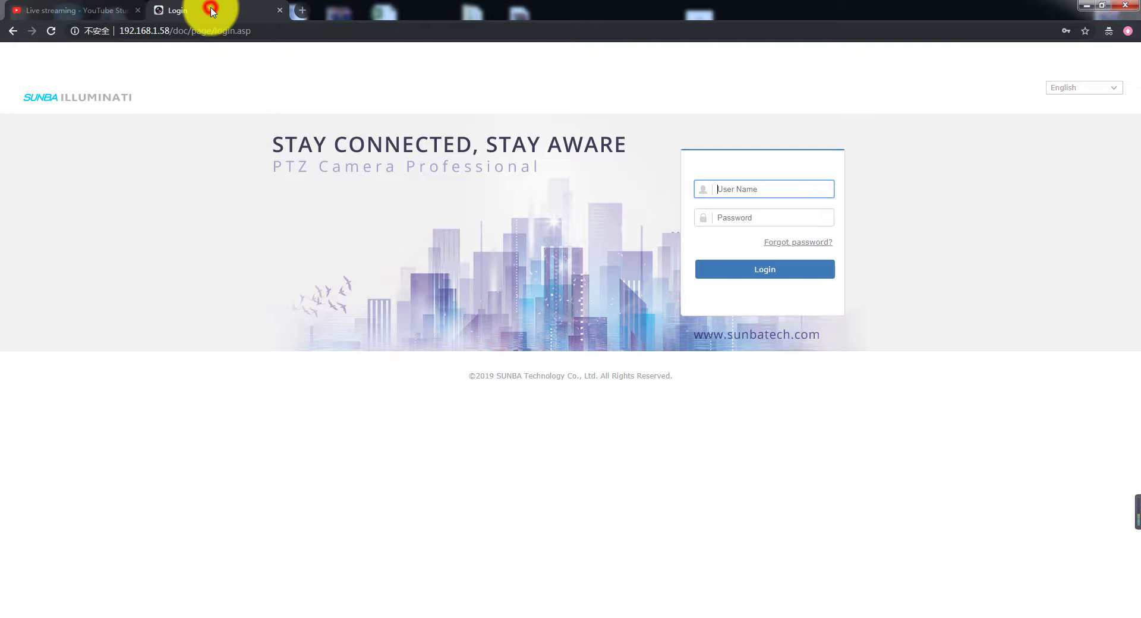
pyautogui.click(198, 31)
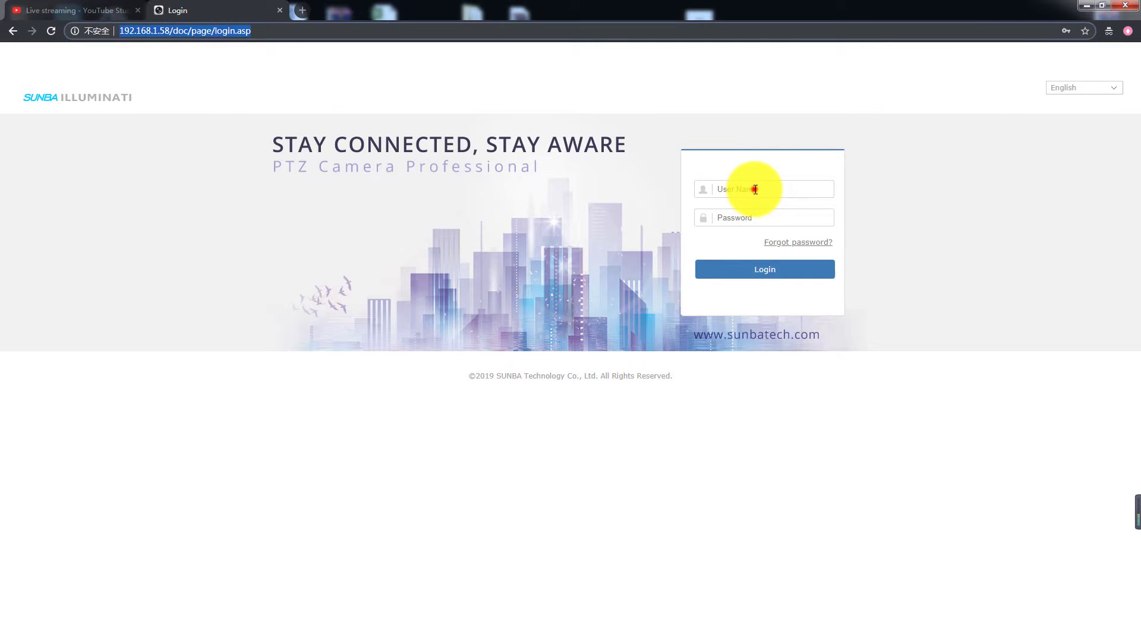
pyautogui.click(755, 189)
pyautogui.click(731, 217)
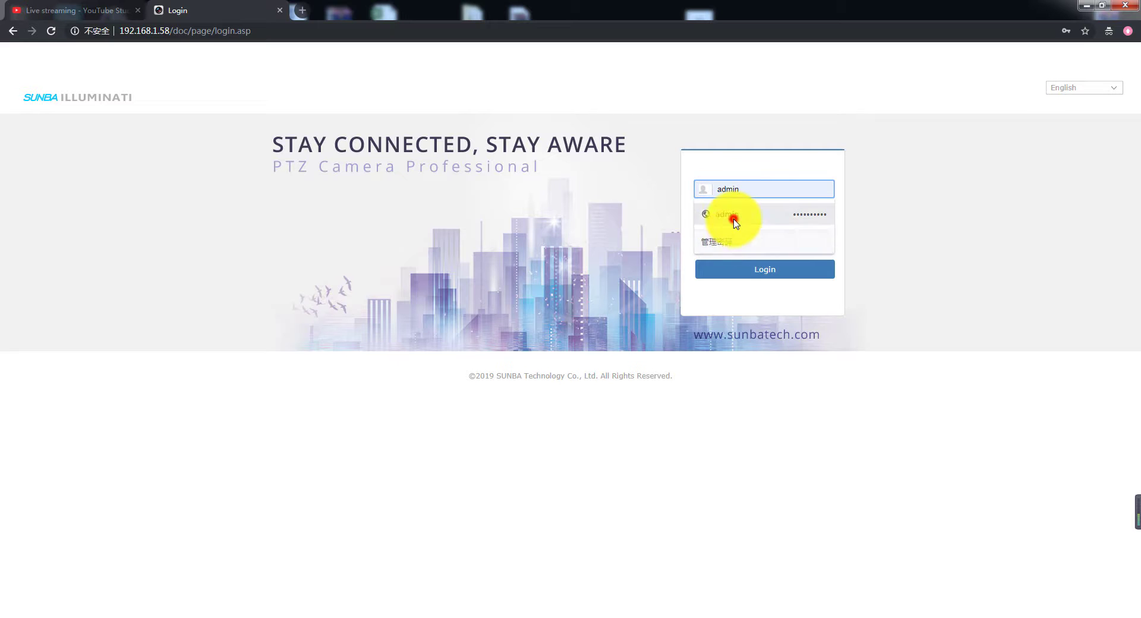
pyautogui.click(750, 269)
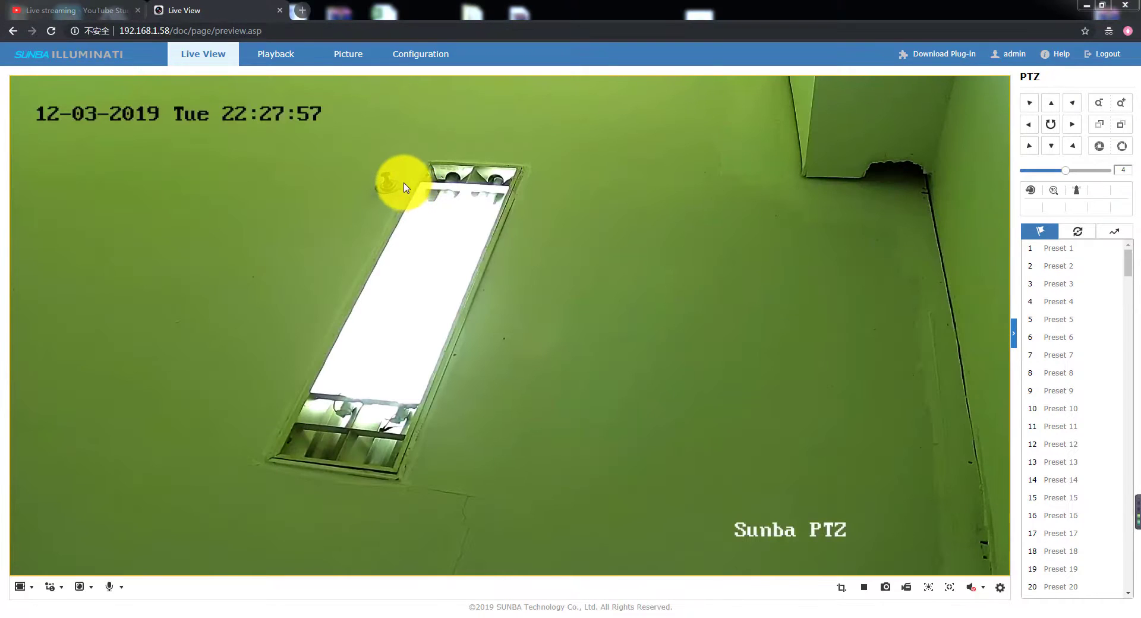
# - Open the RTMP page of the camera's advanced network configuration and keep RTMP enabled
pyautogui.click(413, 56)
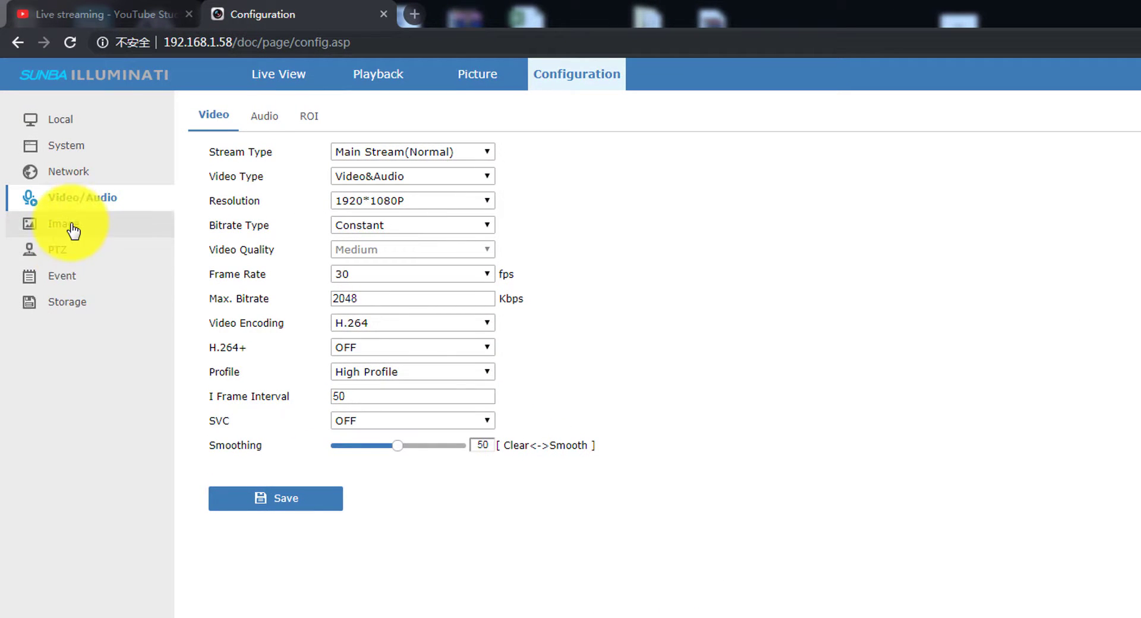
pyautogui.click(76, 173)
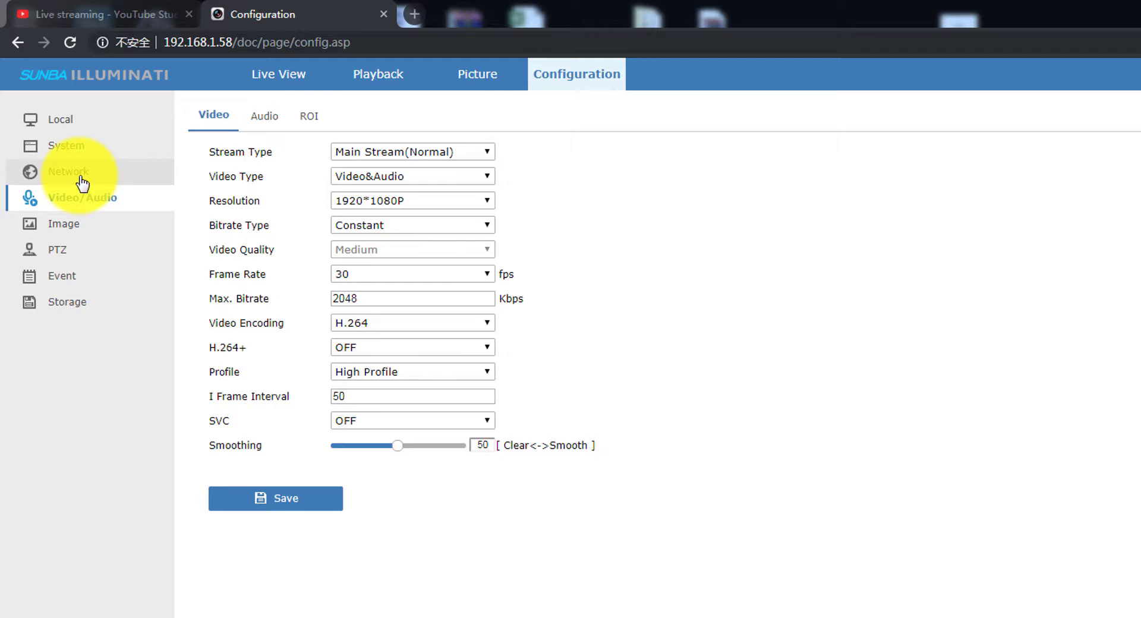
pyautogui.click(71, 226)
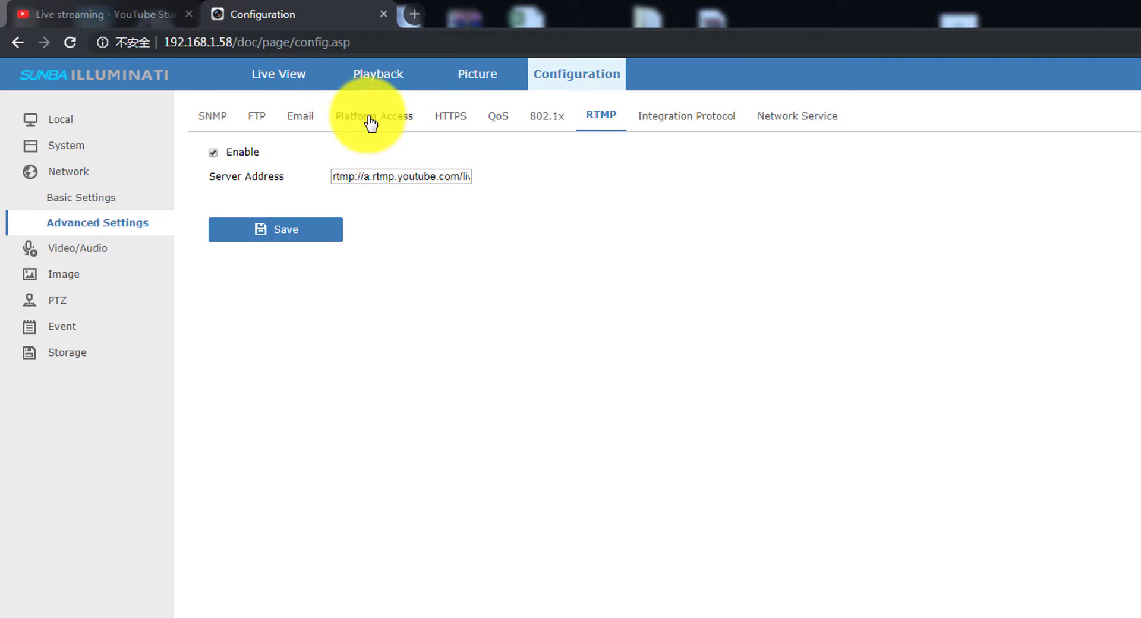
pyautogui.click(599, 114)
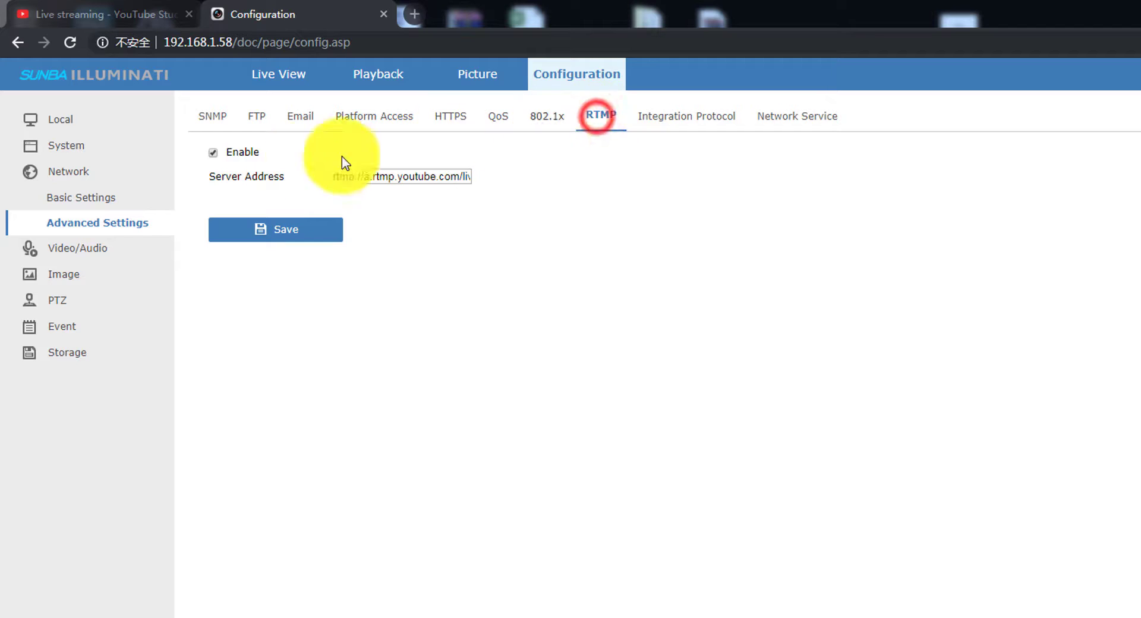
pyautogui.click(214, 153)
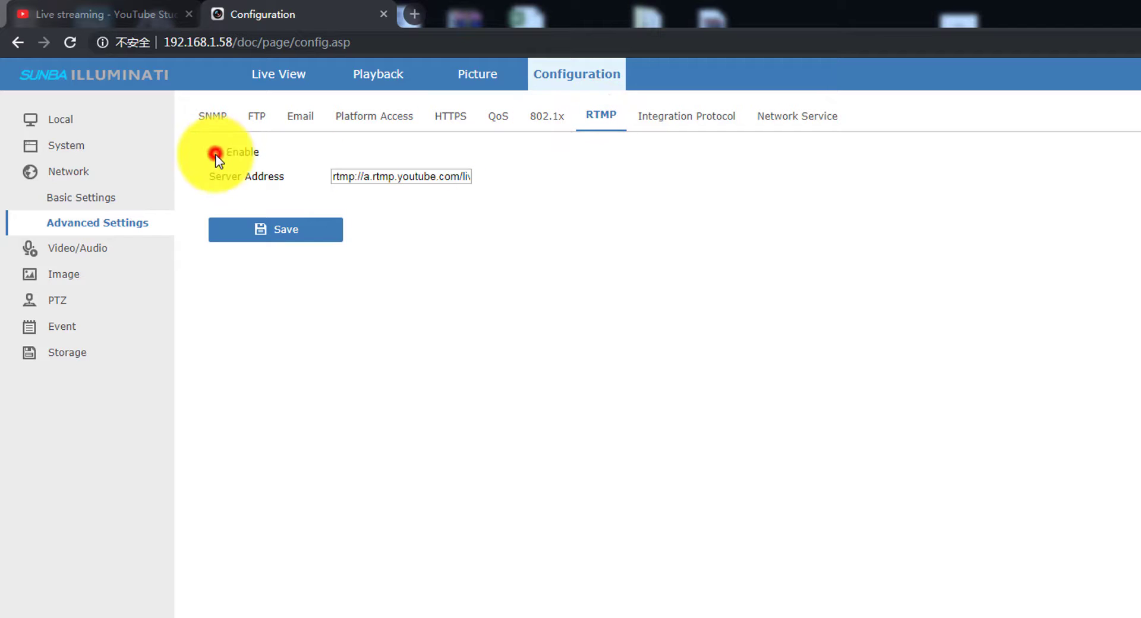
# - Replace the RTMP server address with the complete streaming address including the stream key, check it against RTMP.txt, and save
pyautogui.tripleClick(387, 177)
pyautogui.press('BackSpace')
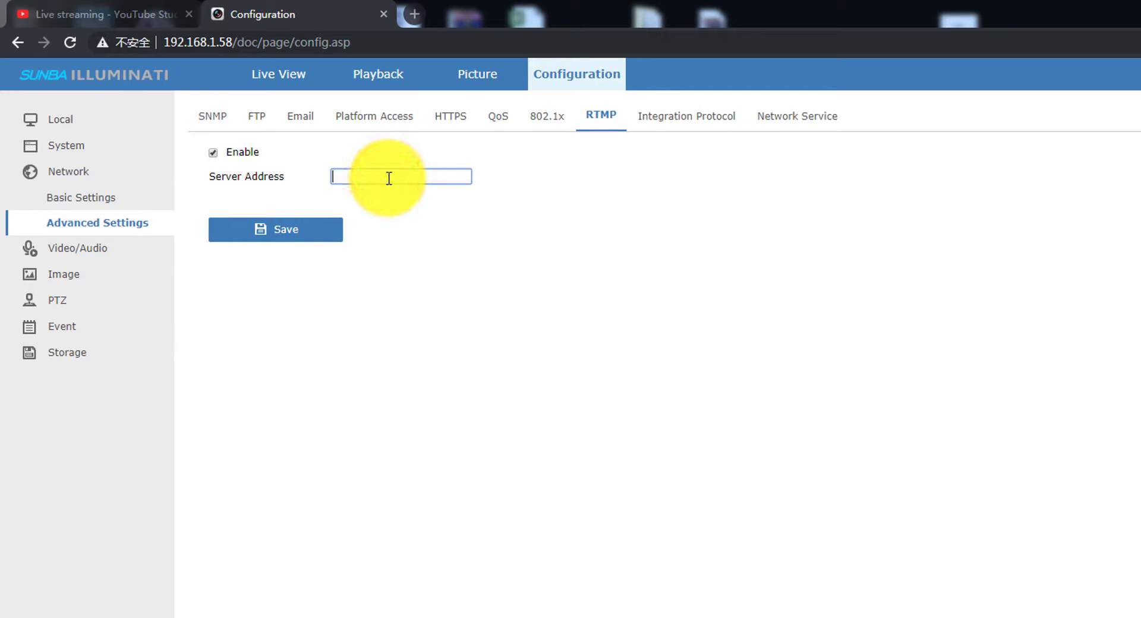
pyautogui.hotkey('alt', 'Tab')
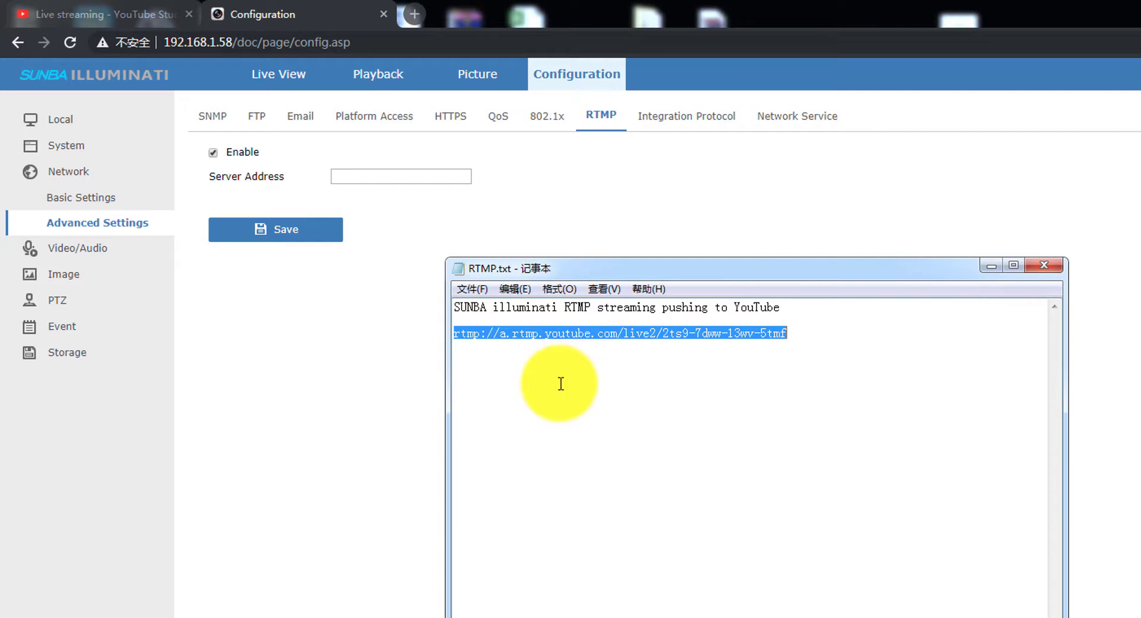
pyautogui.click(382, 176)
pyautogui.hotkey('ctrl', 'v')
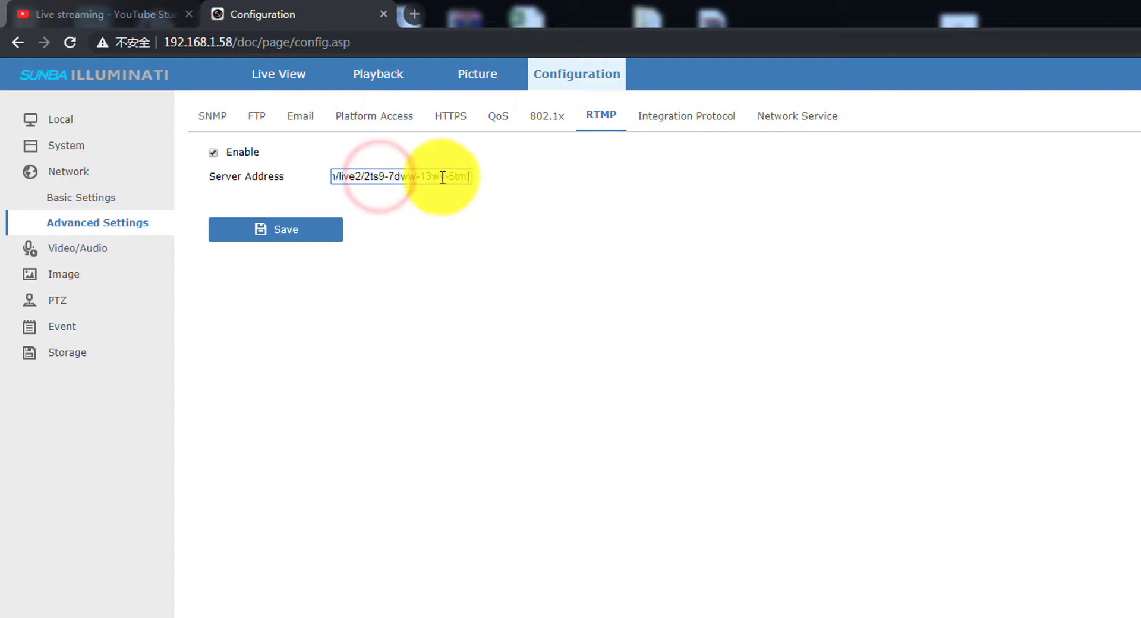
pyautogui.hotkey('alt', 'Tab')
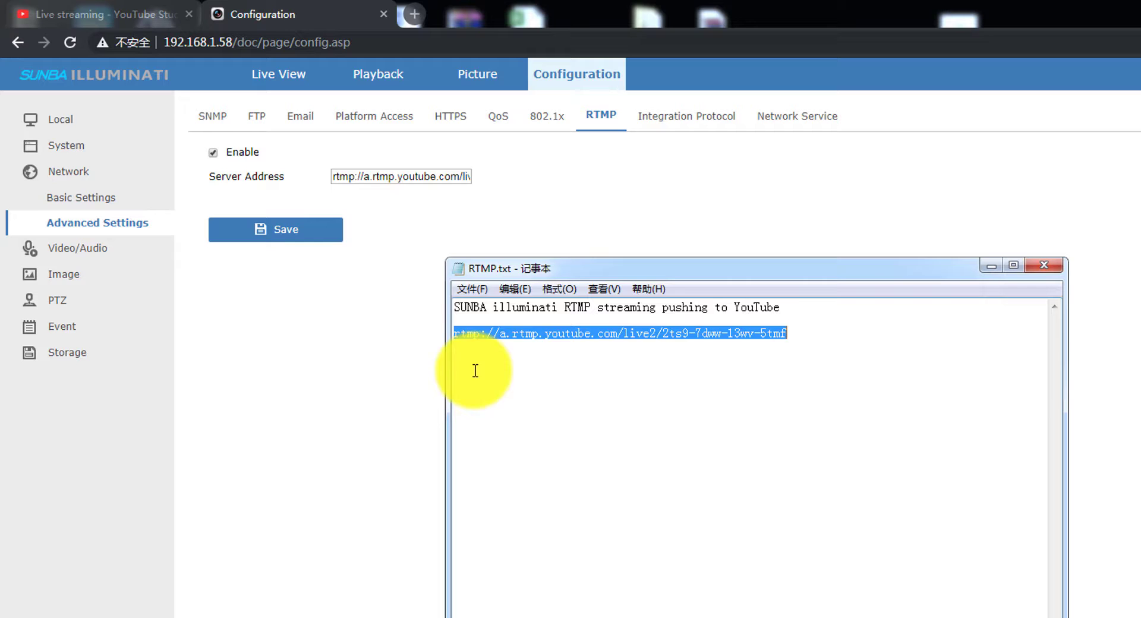
pyautogui.click(255, 280)
pyautogui.click(271, 232)
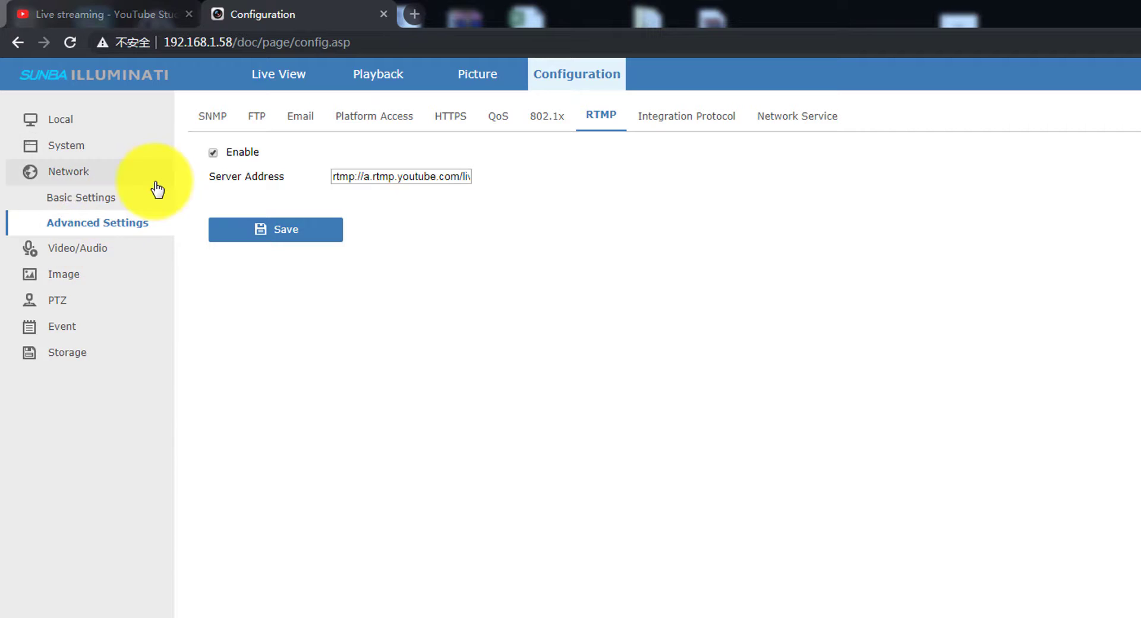
# - Check the live stream's health in YouTube Studio and return to the camera's video settings
pyautogui.click(111, 7)
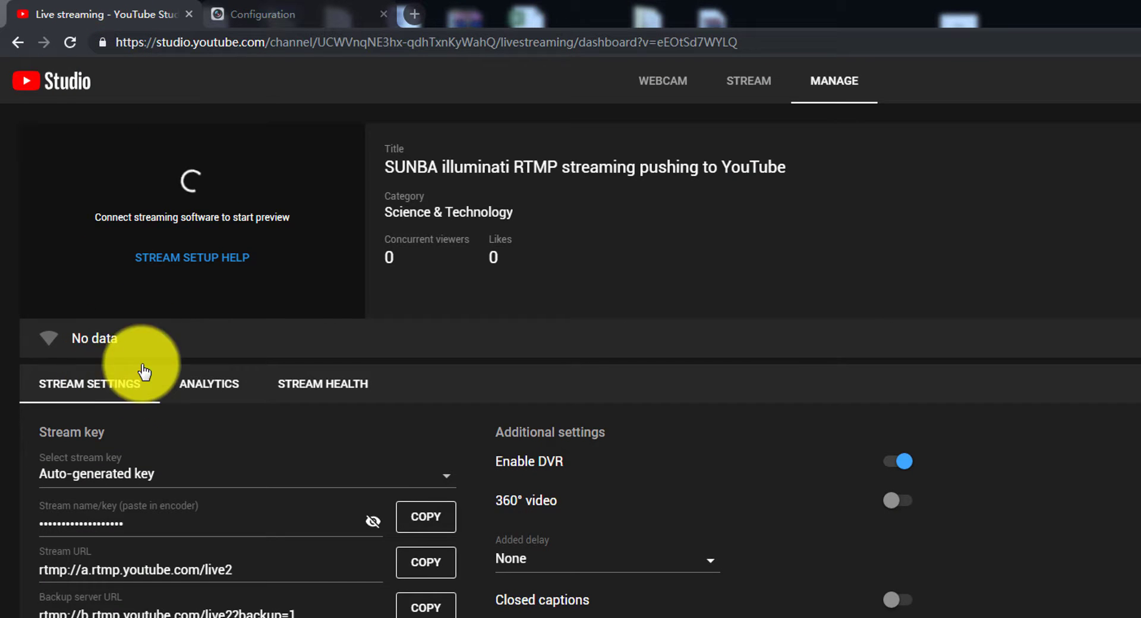
pyautogui.click(343, 400)
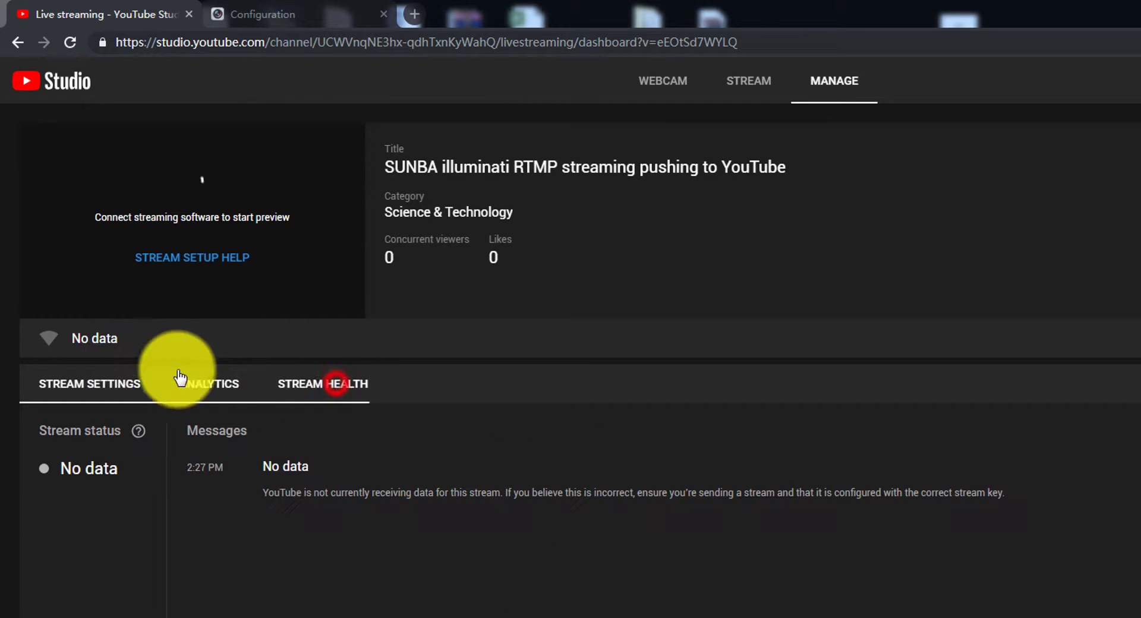
pyautogui.click(285, 12)
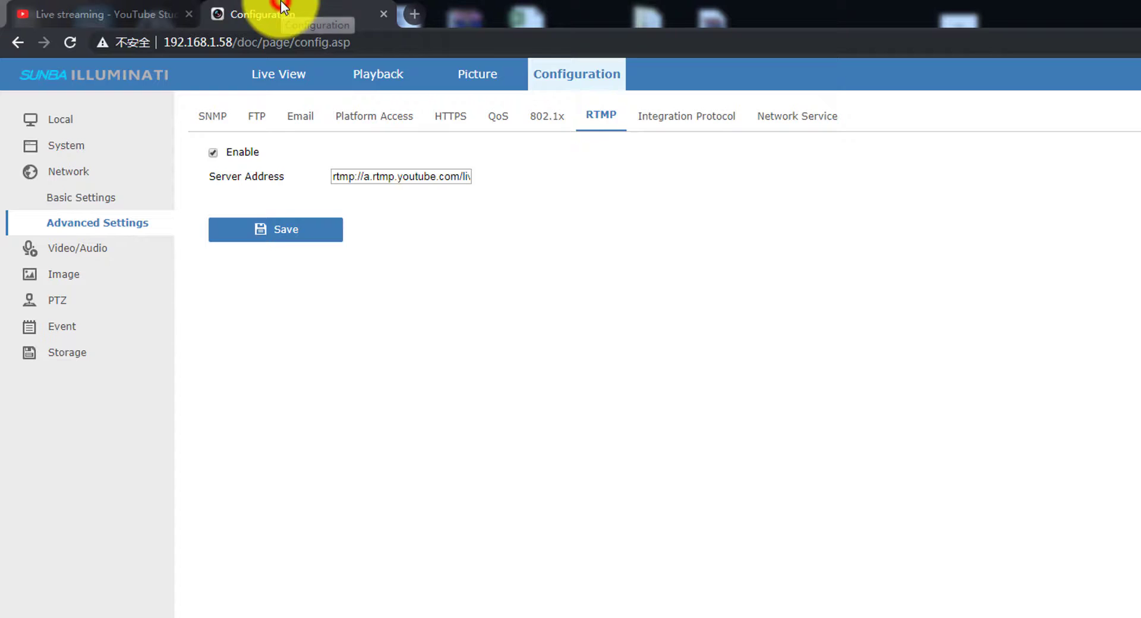
pyautogui.click(70, 248)
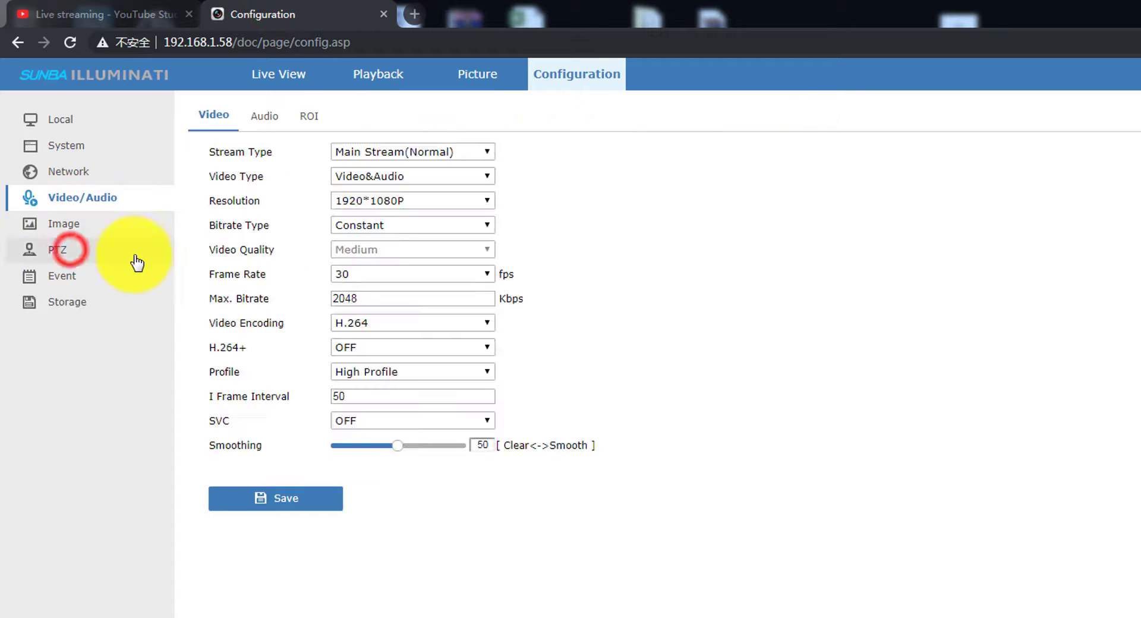
pyautogui.click(359, 277)
pyautogui.click(364, 415)
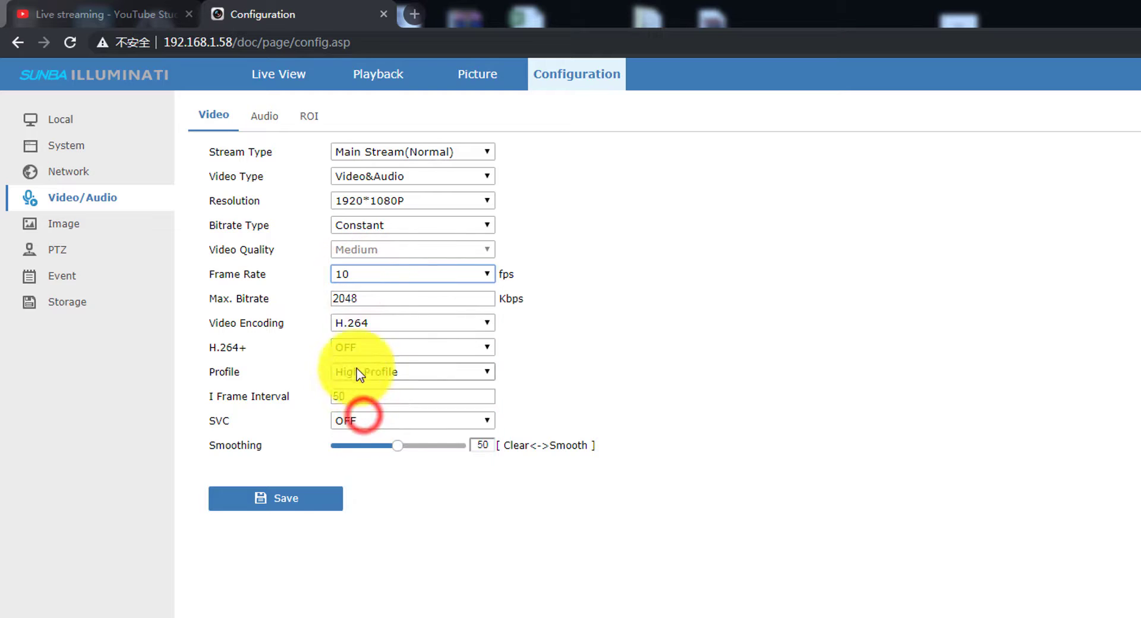
pyautogui.click(357, 274)
pyautogui.click(356, 288)
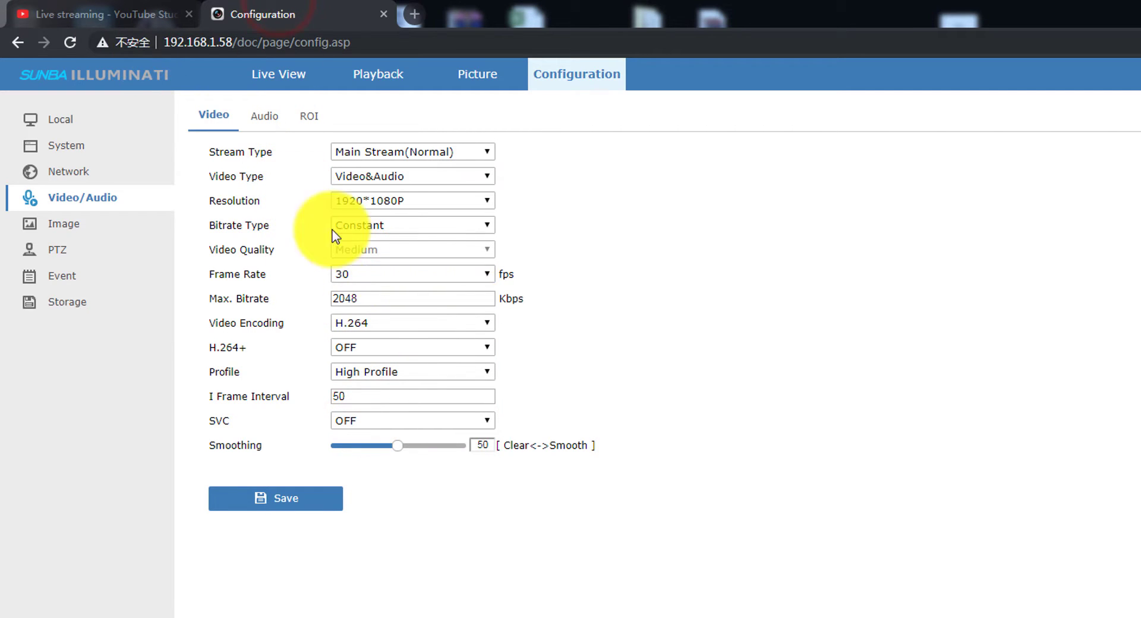
# - Set the main stream's frame rate to 10 fps and save the video settings
pyautogui.click(370, 274)
pyautogui.click(357, 414)
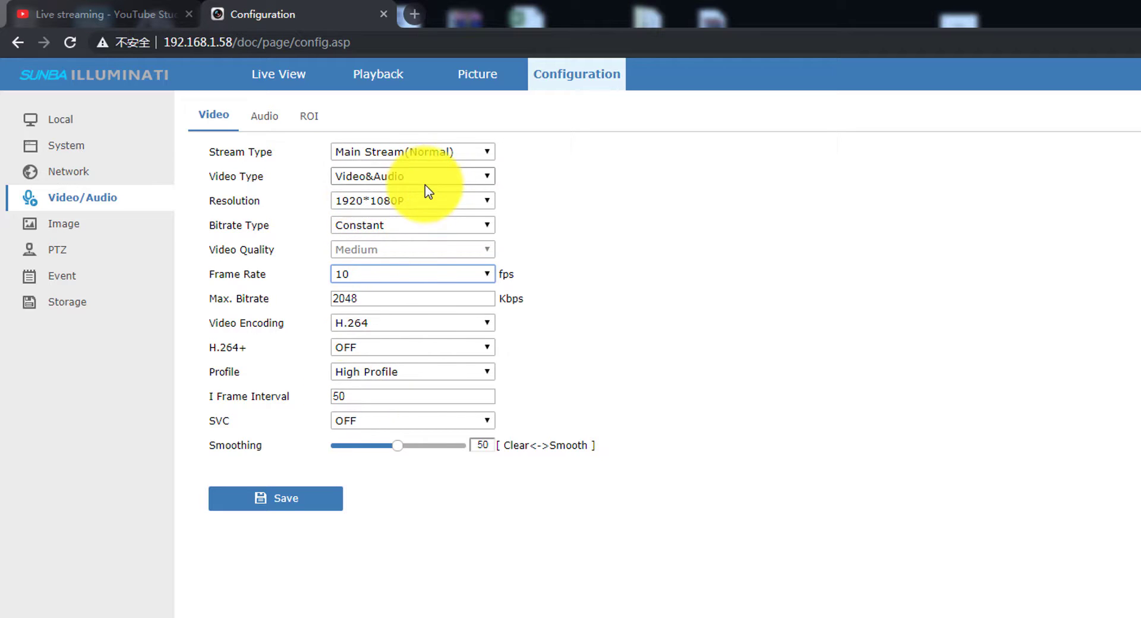
pyautogui.click(311, 500)
# - Set the main stream's maximum bitrate to 256 Kbps and save the video settings
pyautogui.click(370, 298)
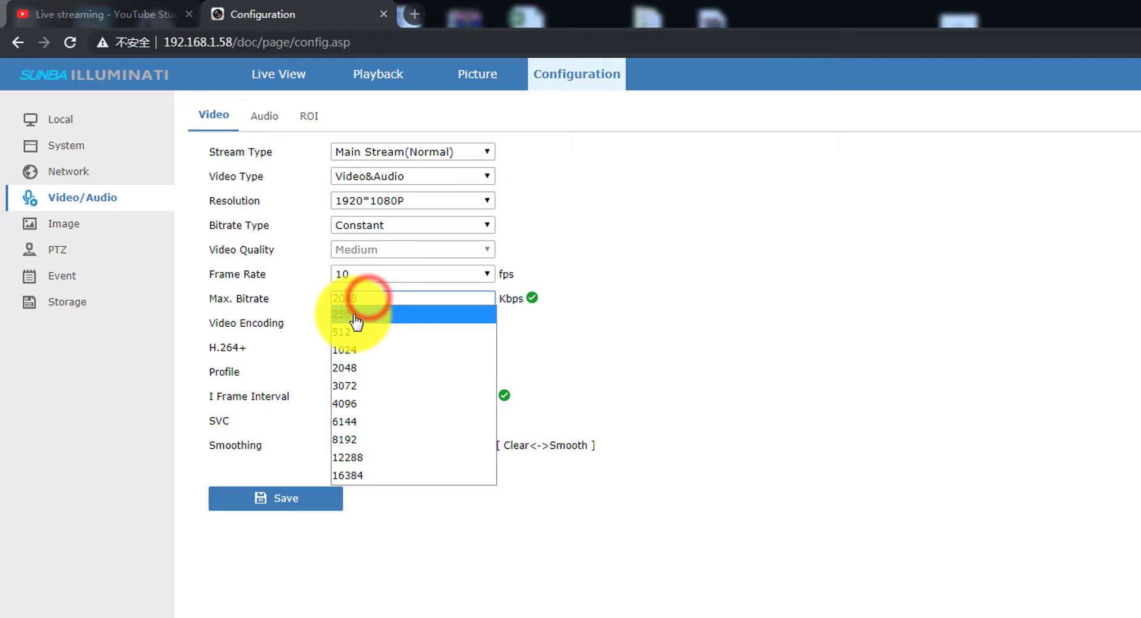
pyautogui.click(356, 314)
pyautogui.click(288, 501)
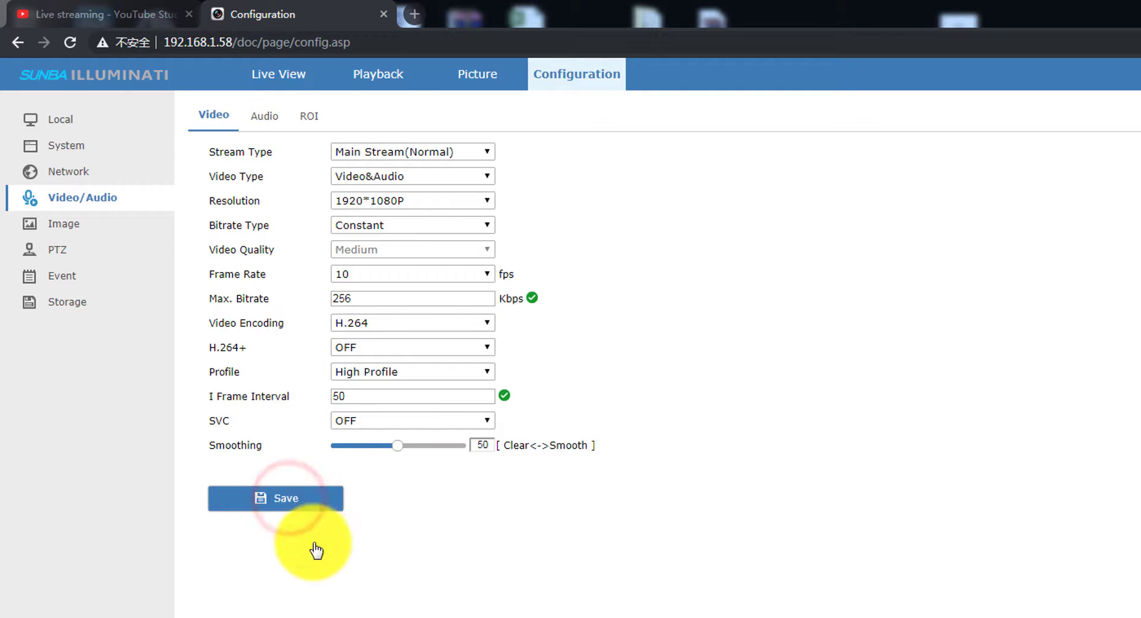
pyautogui.click(291, 501)
# - Set the camera's audio encoding to AAC, save the audio settings, and return to the video settings
pyautogui.click(258, 115)
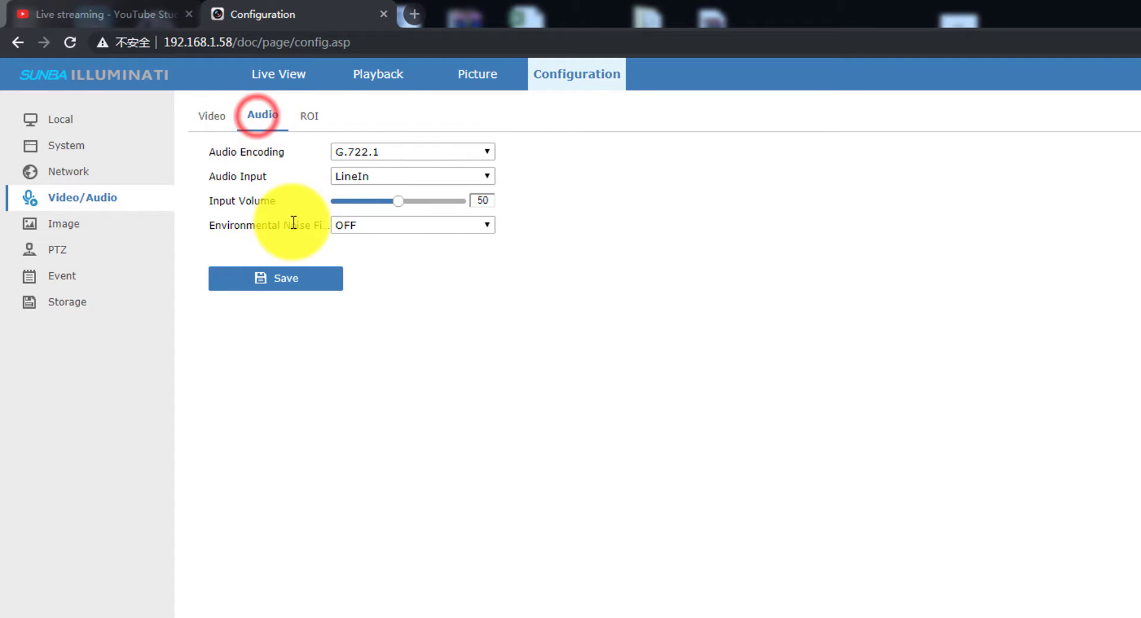
pyautogui.click(368, 151)
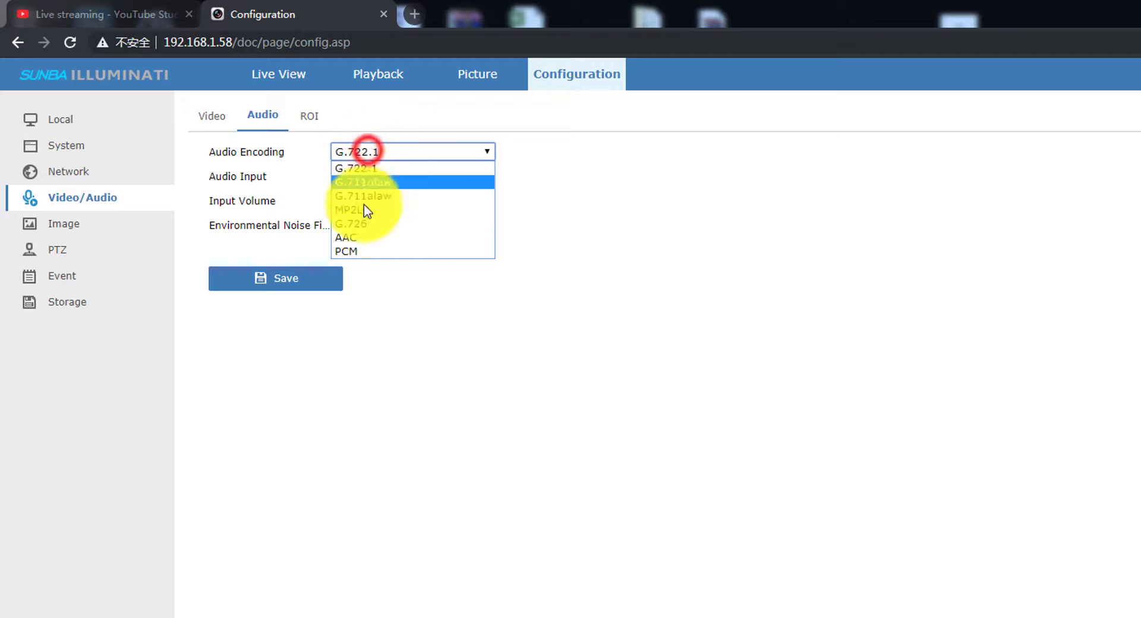
pyautogui.click(364, 237)
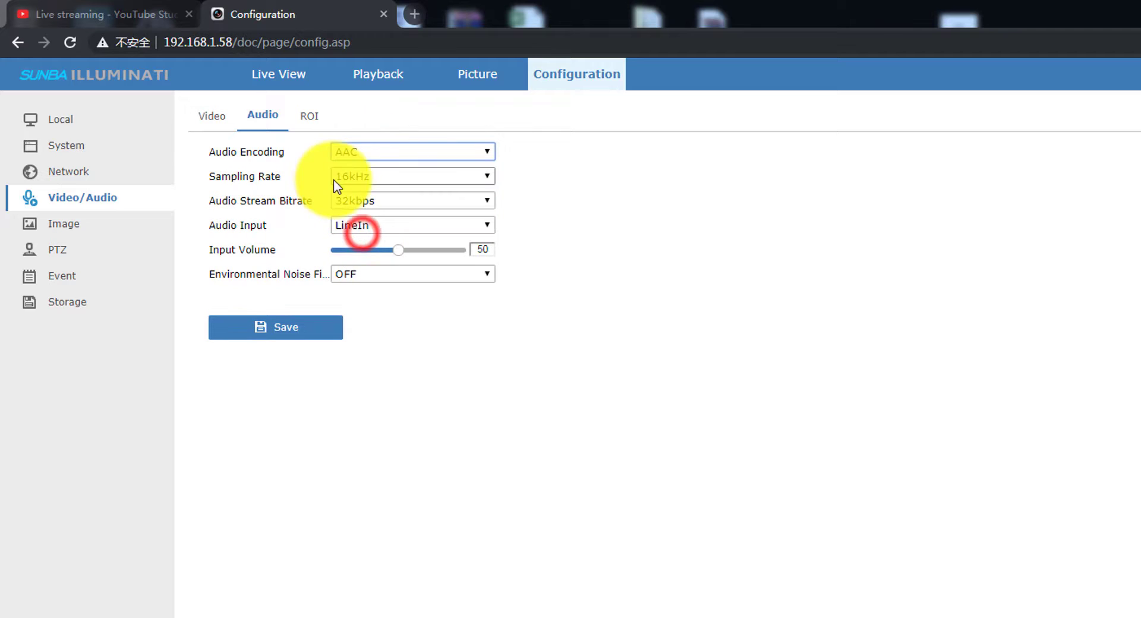
pyautogui.click(290, 333)
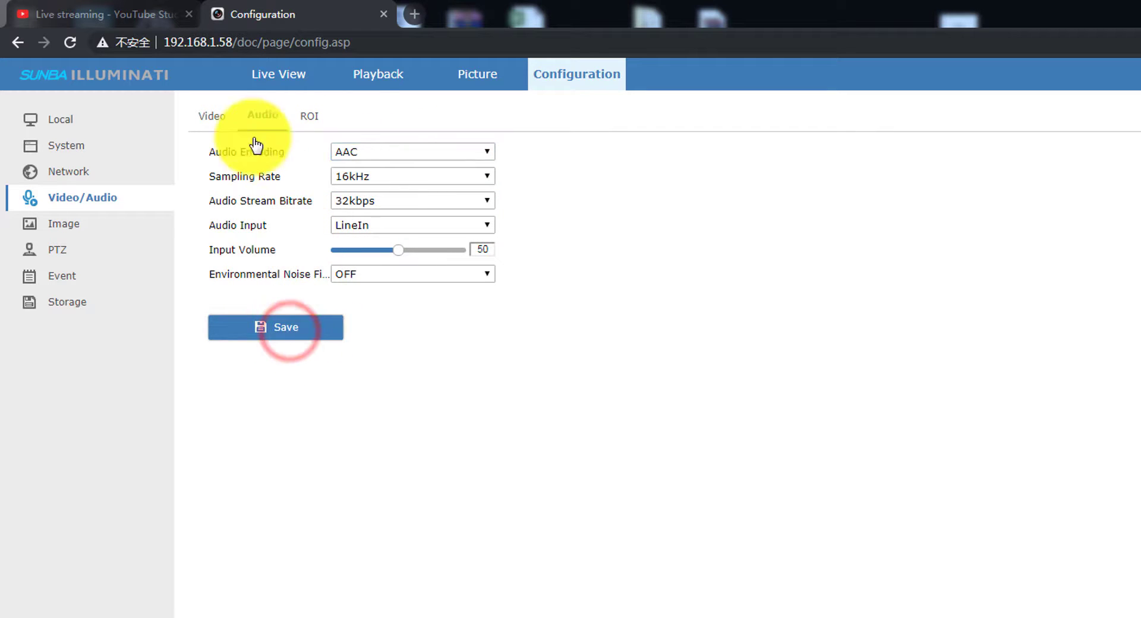
pyautogui.click(215, 122)
# - Switch to YouTube Studio, review the stream's analytics, settings and health, and start the live broadcast
pyautogui.click(120, 16)
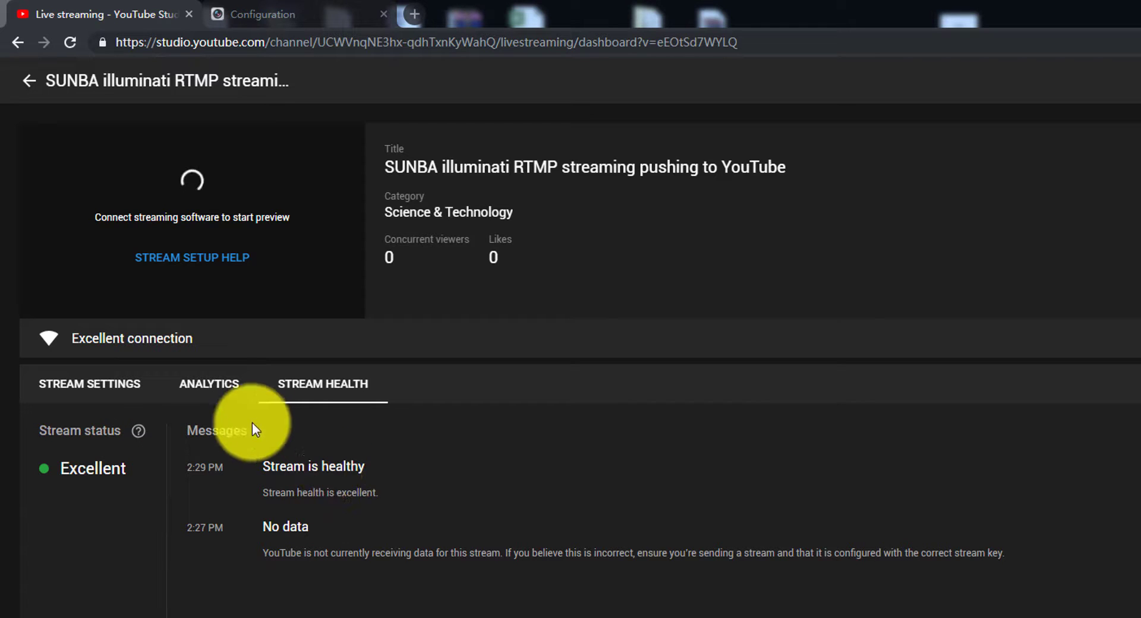
pyautogui.click(211, 385)
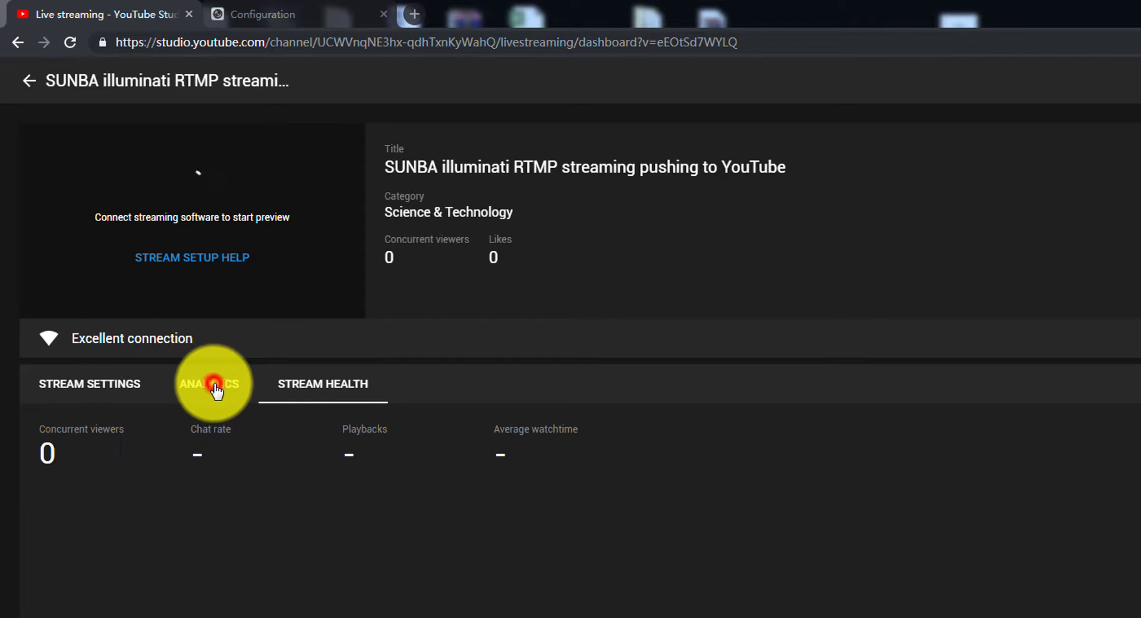
pyautogui.click(87, 382)
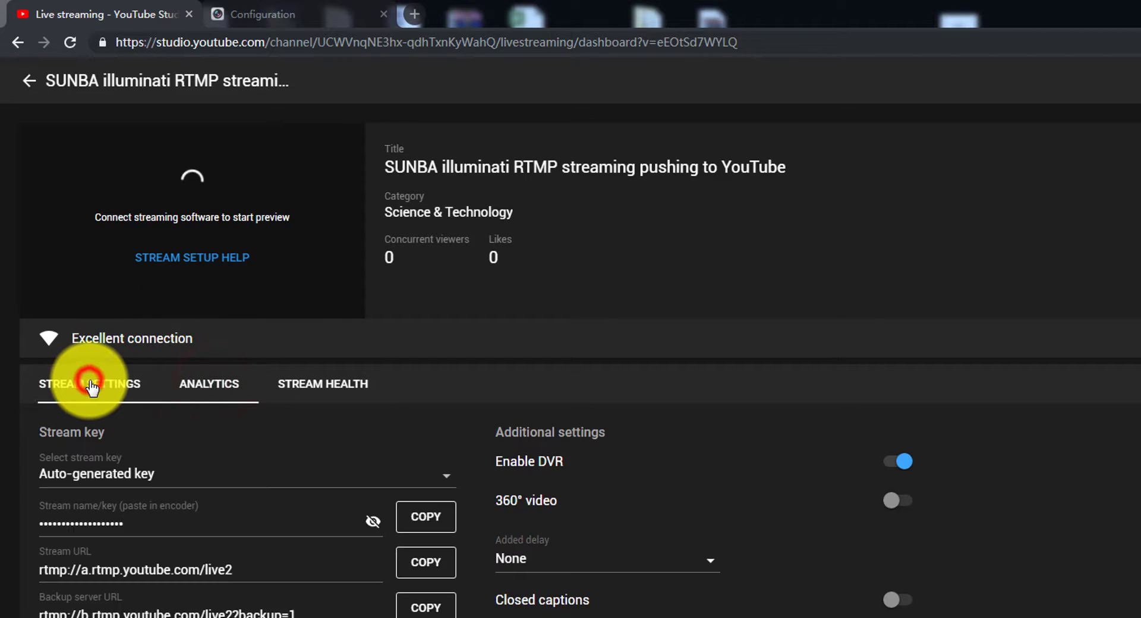
pyautogui.click(320, 386)
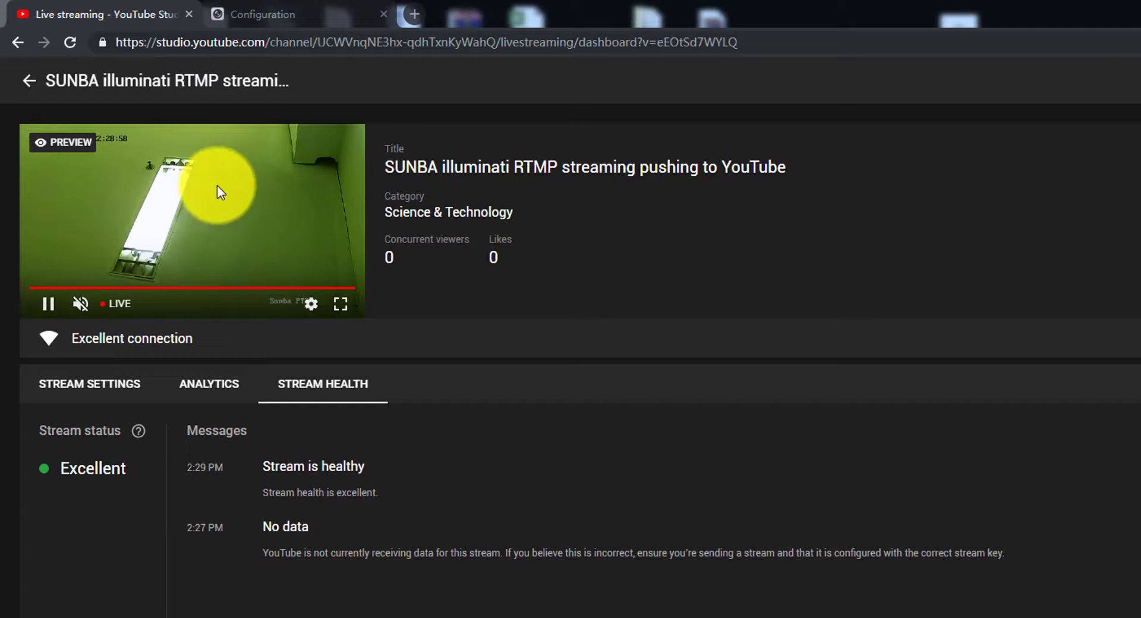
pyautogui.click(1064, 63)
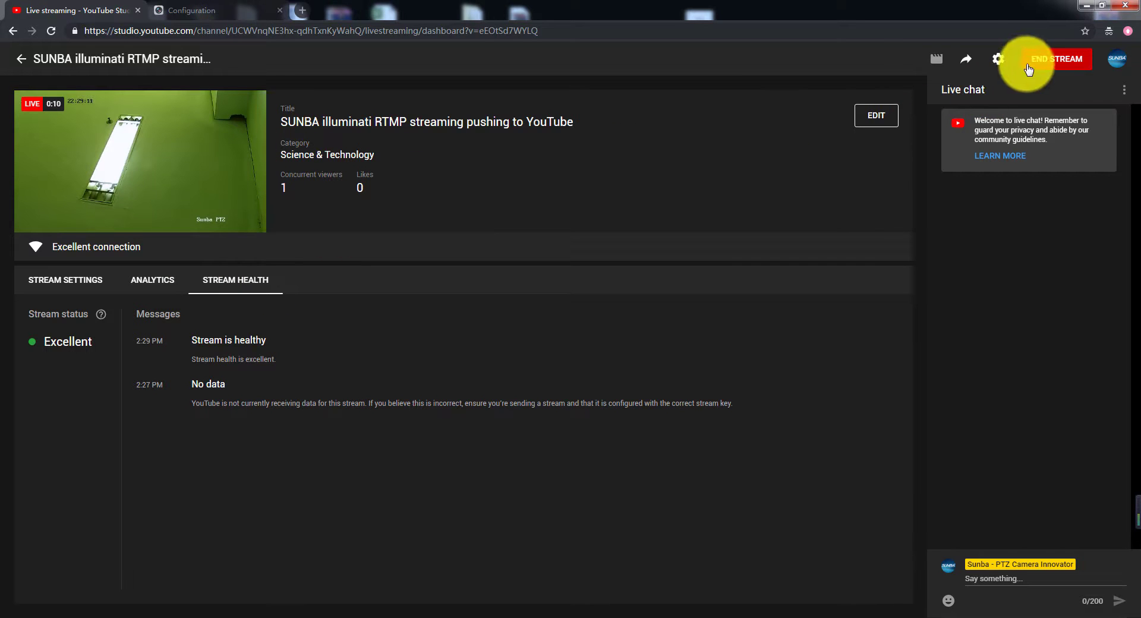
# - Open the embed code from the live stream's sharing options and select the whole iframe code
pyautogui.click(966, 58)
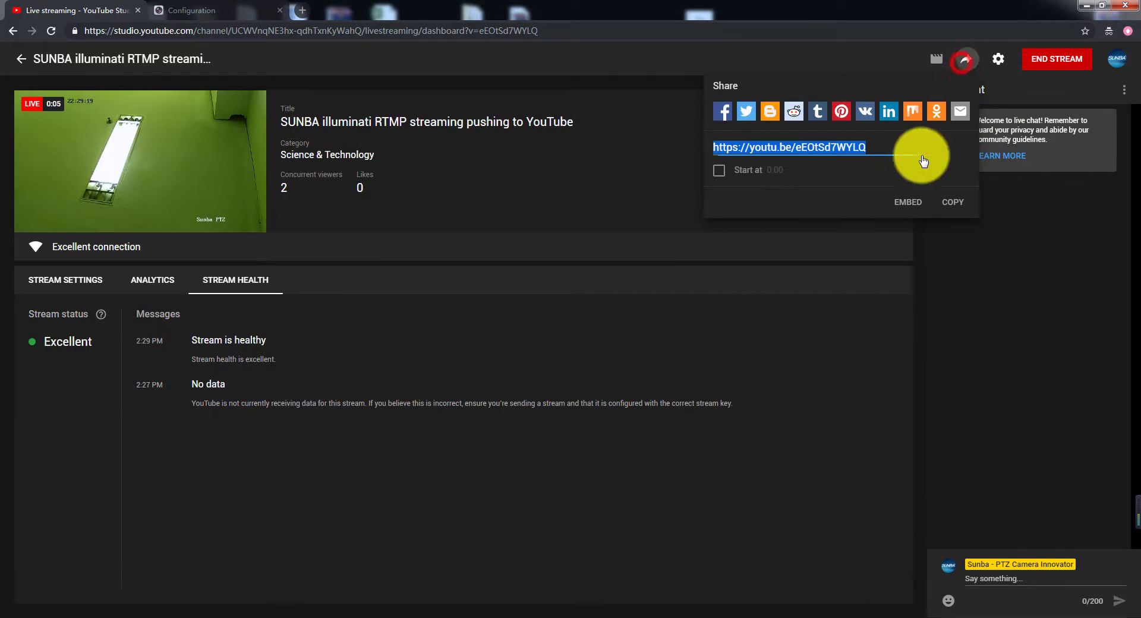
pyautogui.click(909, 203)
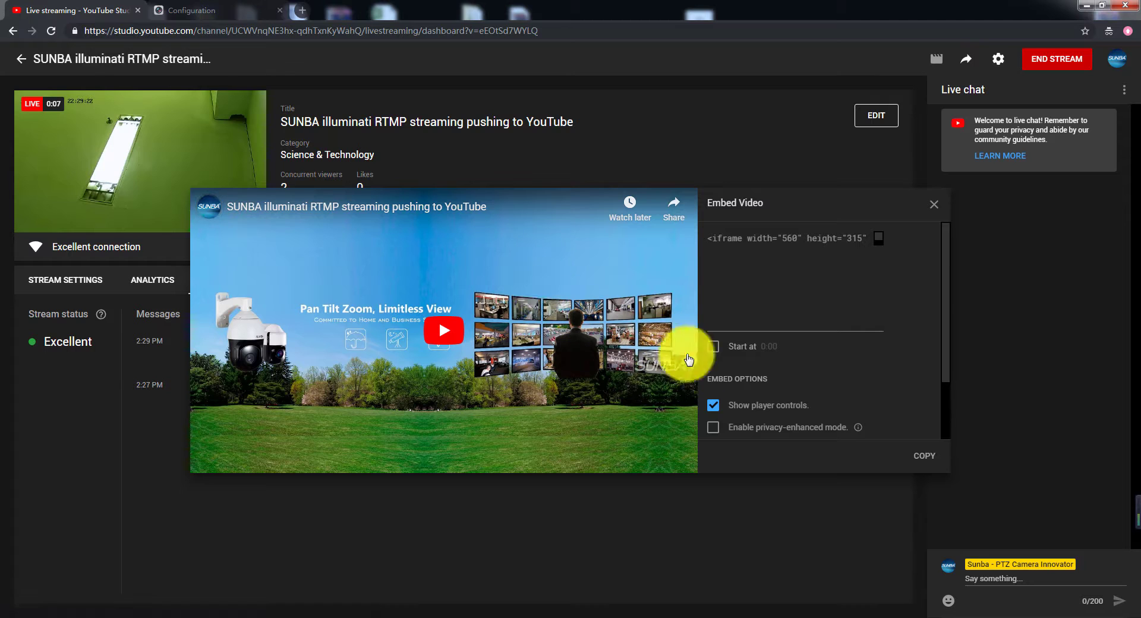
pyautogui.click(716, 238)
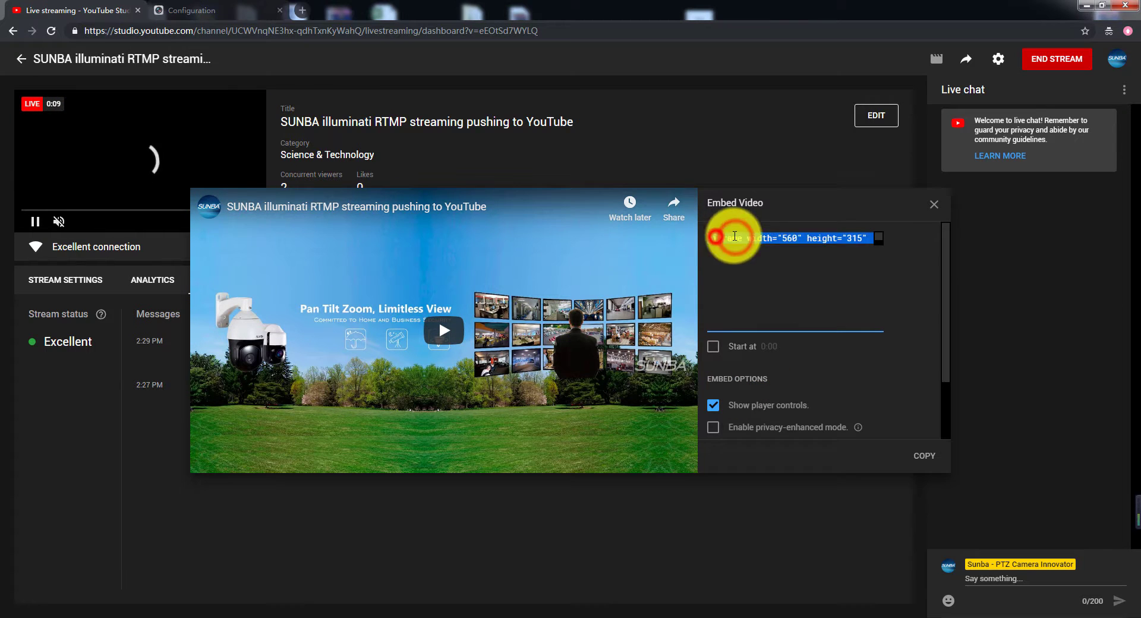